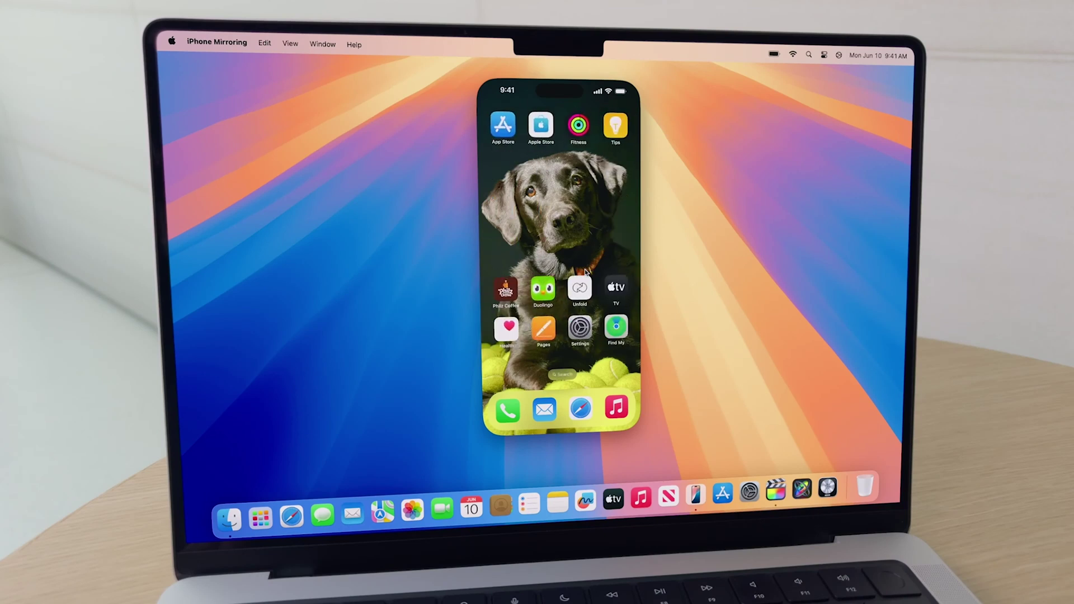
View the Mint Mojito's Special Instructions in Philz Coffee, then pick the apple for la manzana
left_click(505, 290)
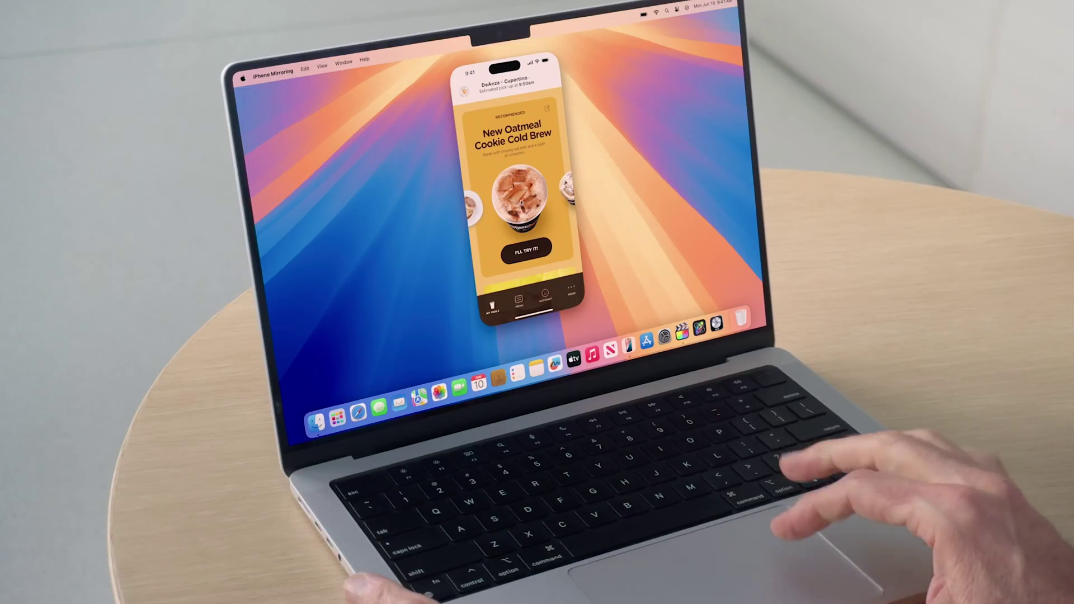
scroll(560, 269, "right", 3)
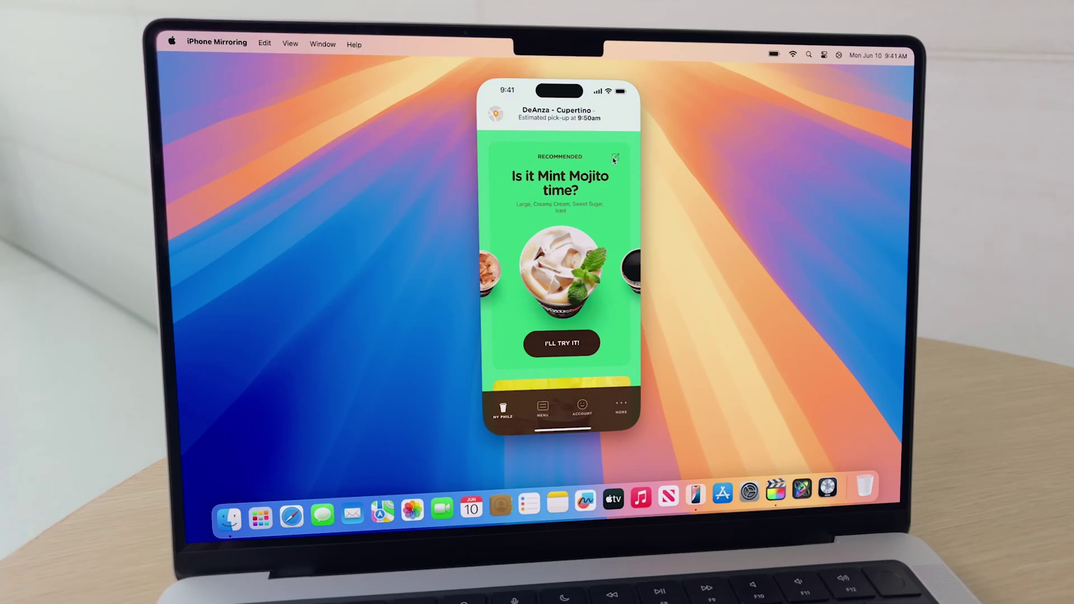
left_click(562, 342)
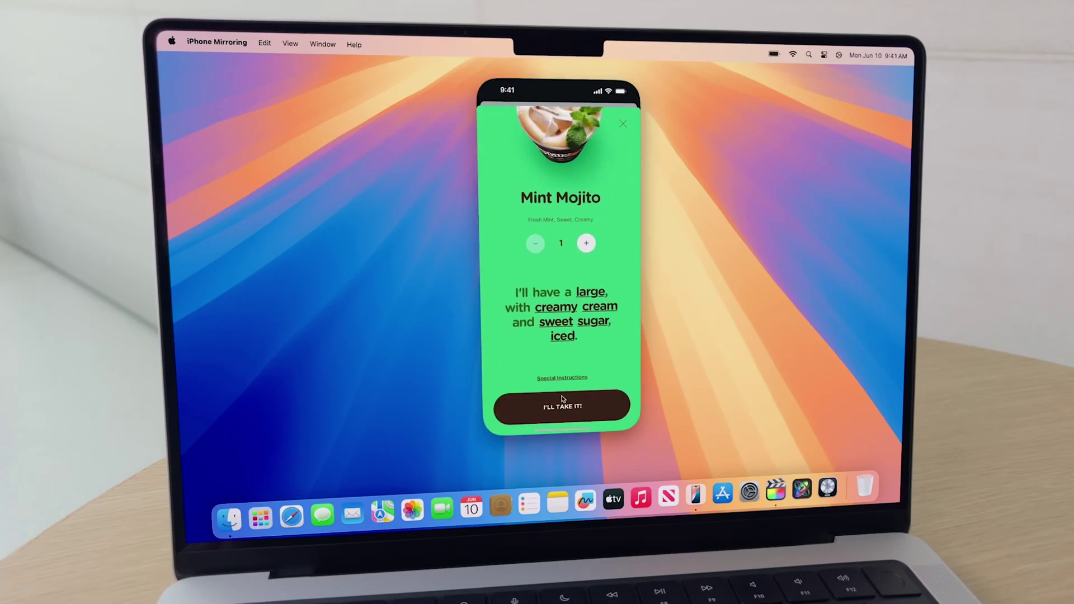
left_click(557, 379)
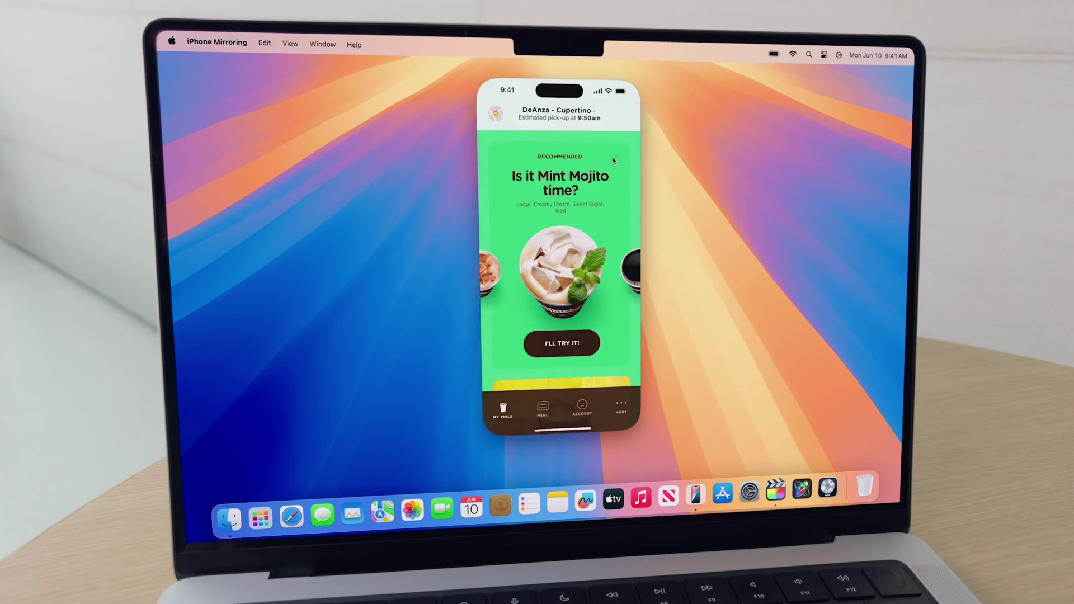
left_click(613, 160)
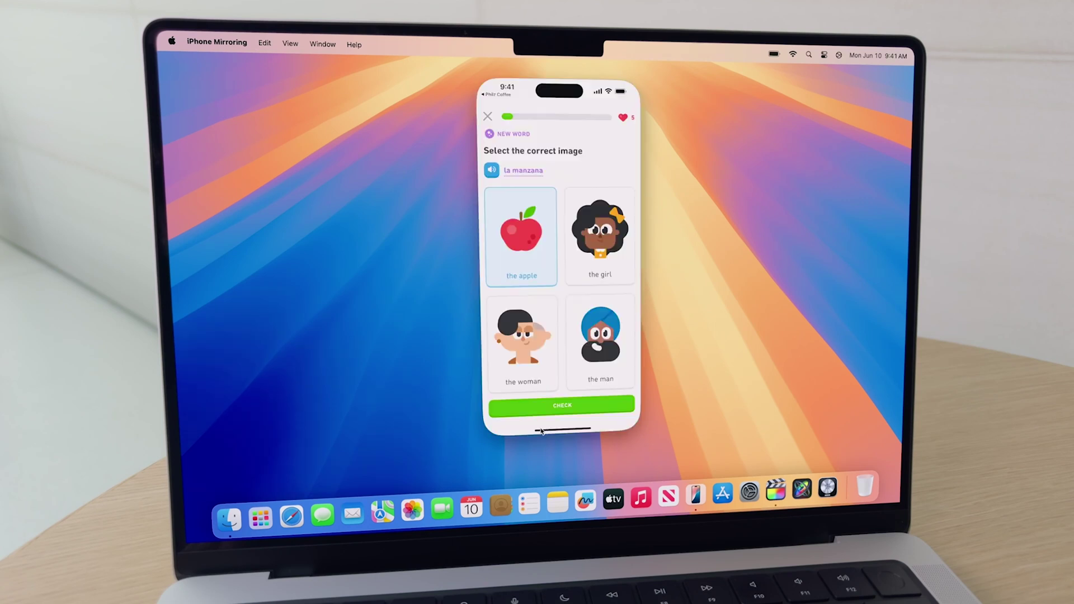
left_click(541, 431)
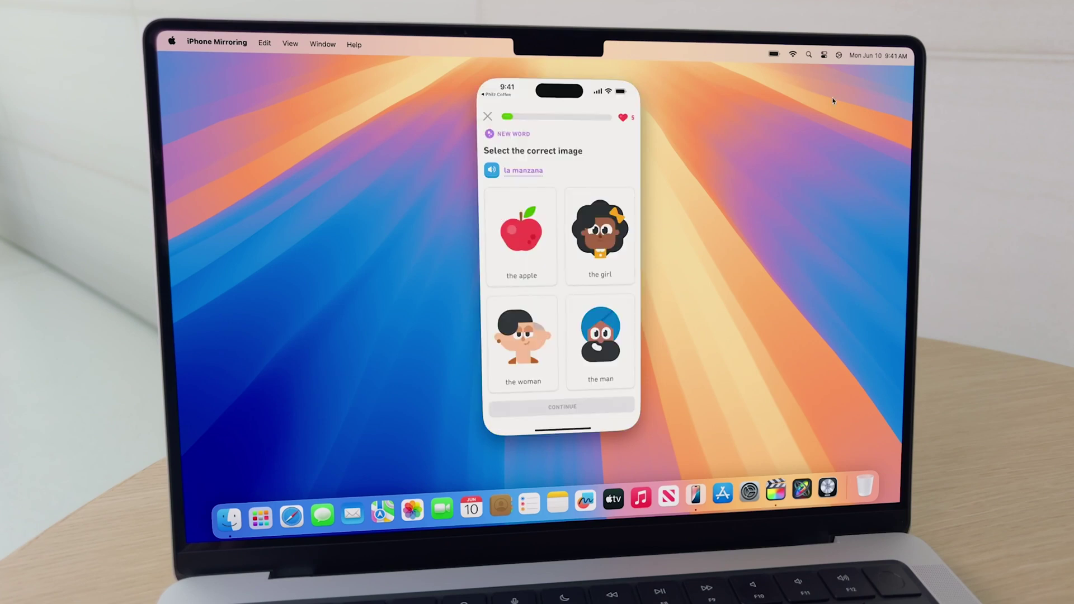
left_click(516, 238)
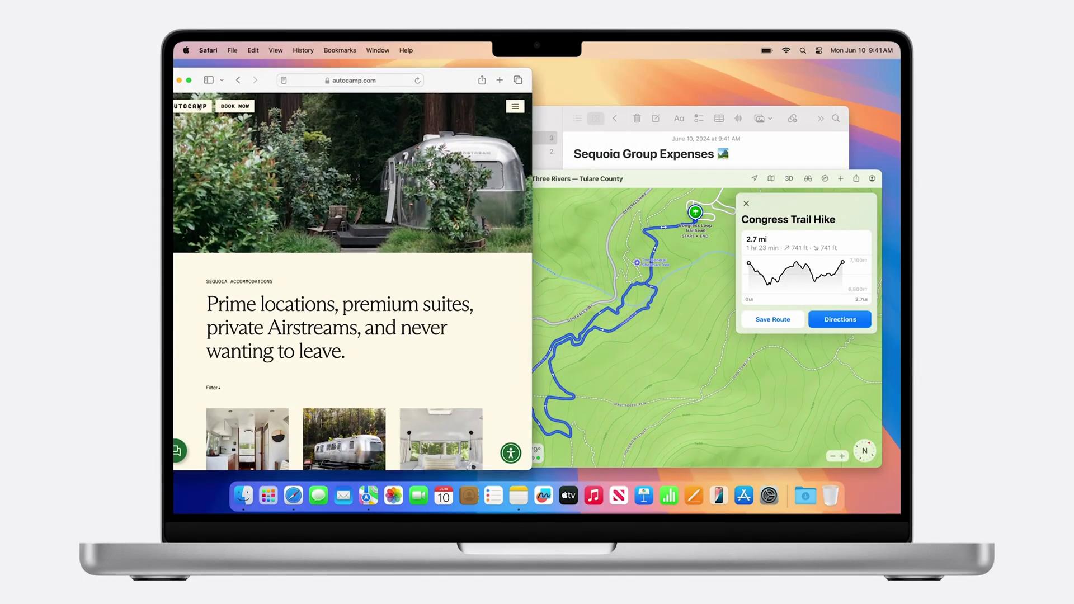
Tile the Maps hike route into the lower-right quarter and the expense note into the upper-right
left_click_drag(669, 179, 896, 316)
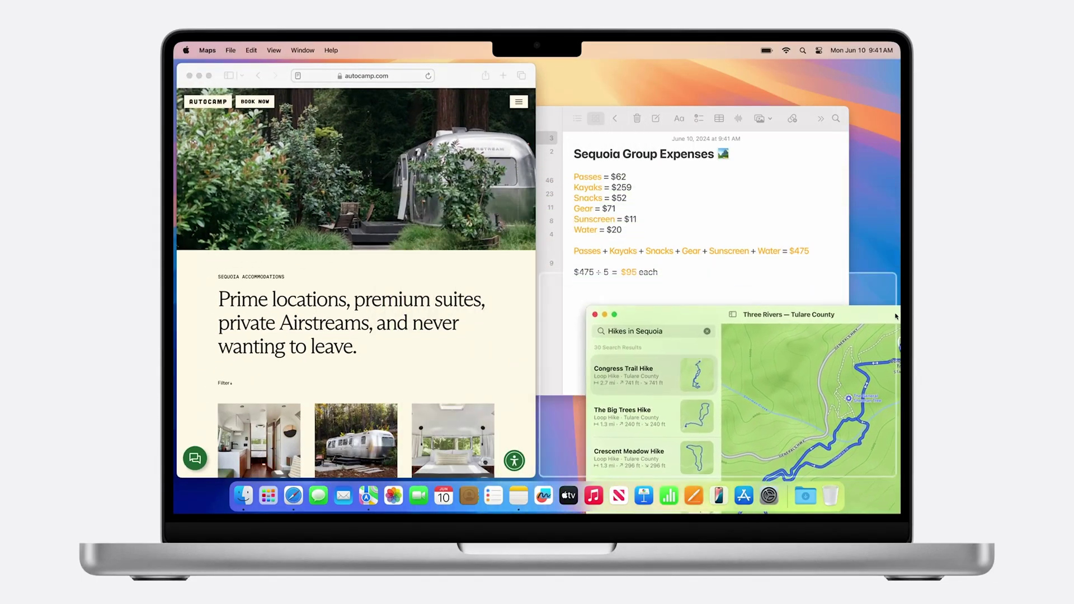
left_click_drag(711, 115, 896, 81)
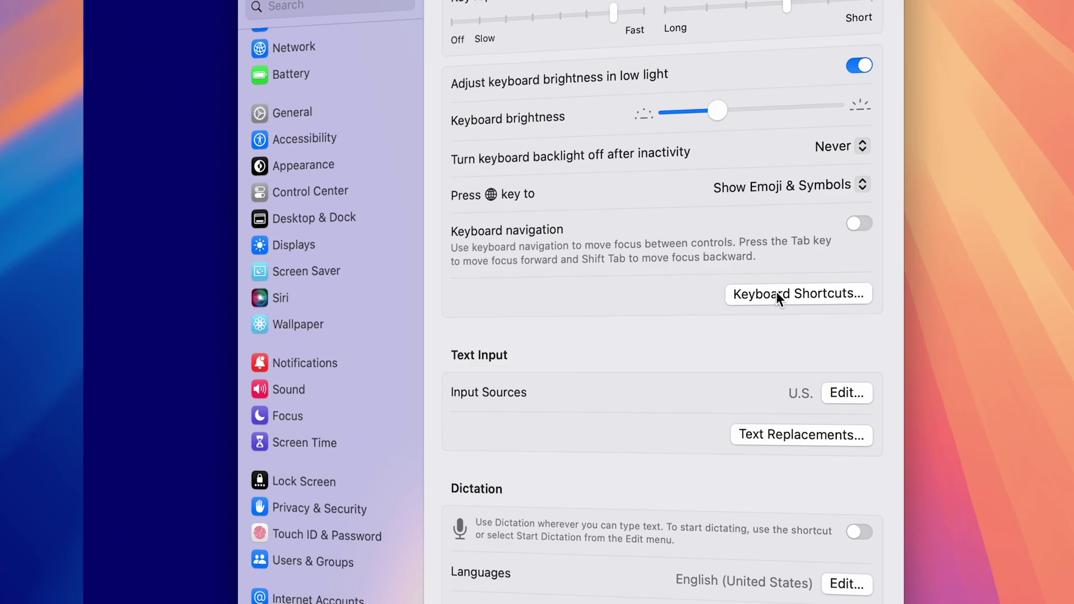
Add All Applications shortcuts: menu title Right as ⌘→ and Left as ⌘←
left_click(778, 293)
left_click(212, 409)
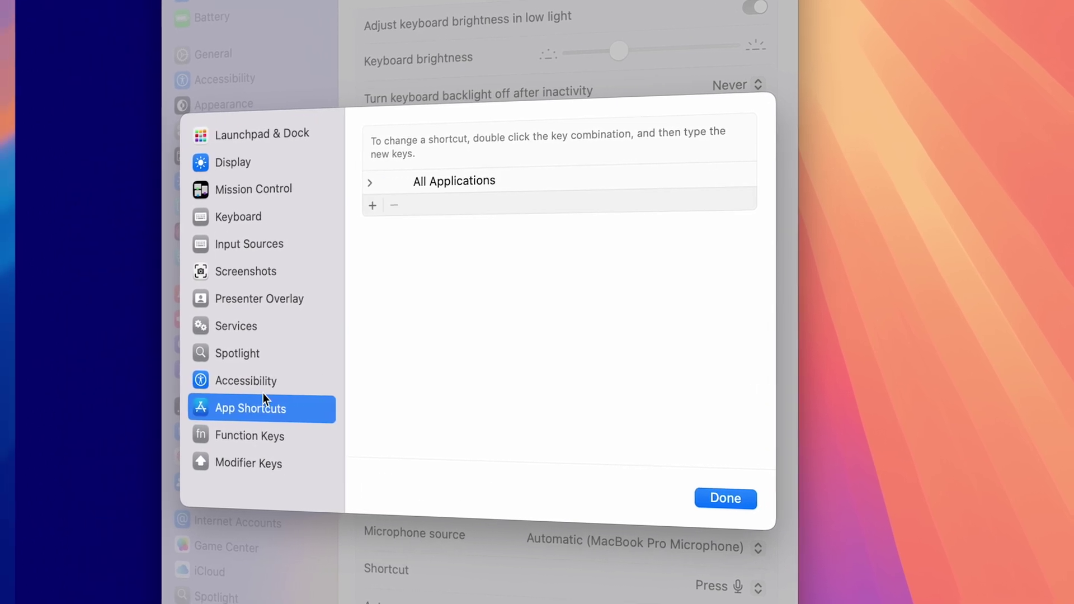
left_click(440, 181)
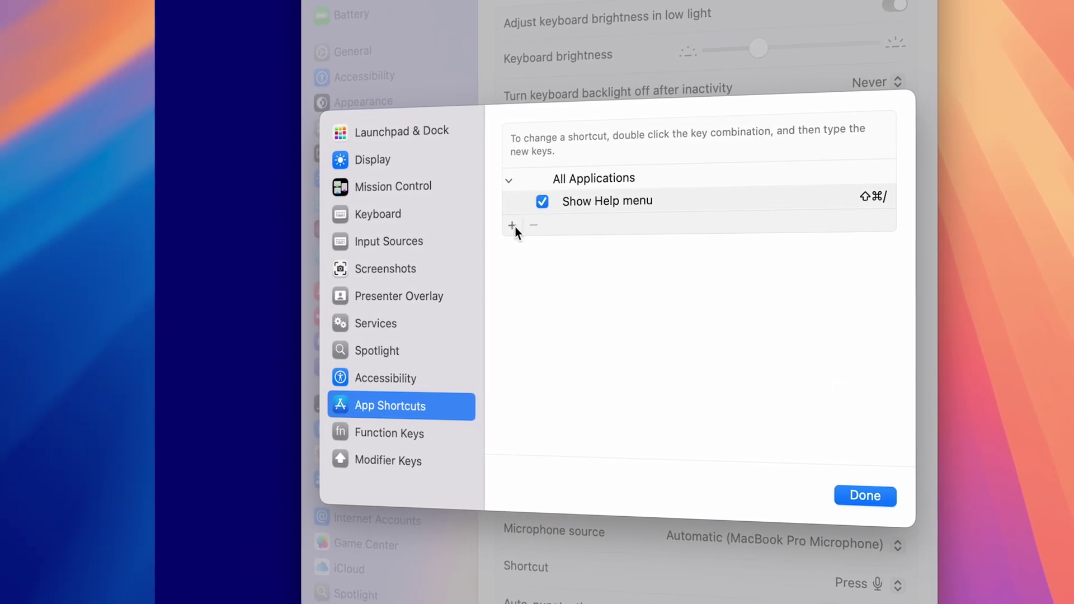
left_click(513, 226)
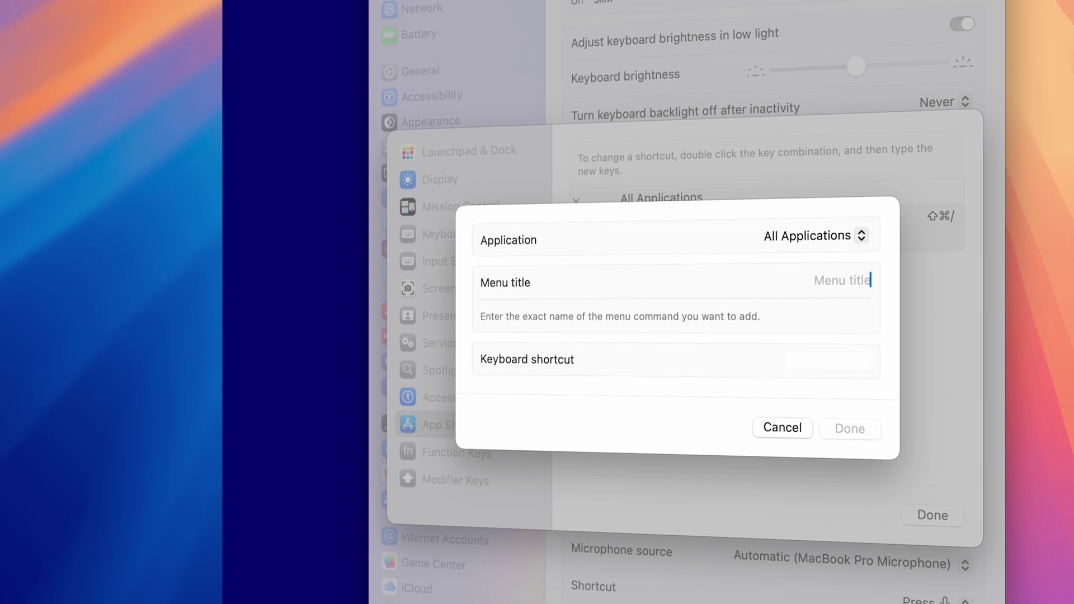
left_click(456, 42)
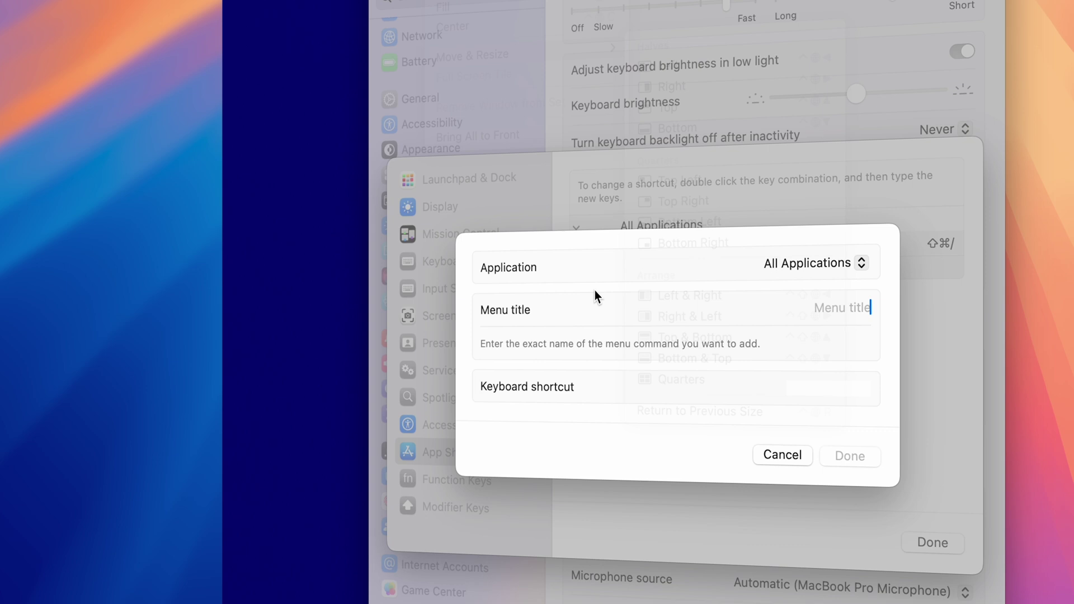
type("Righ")
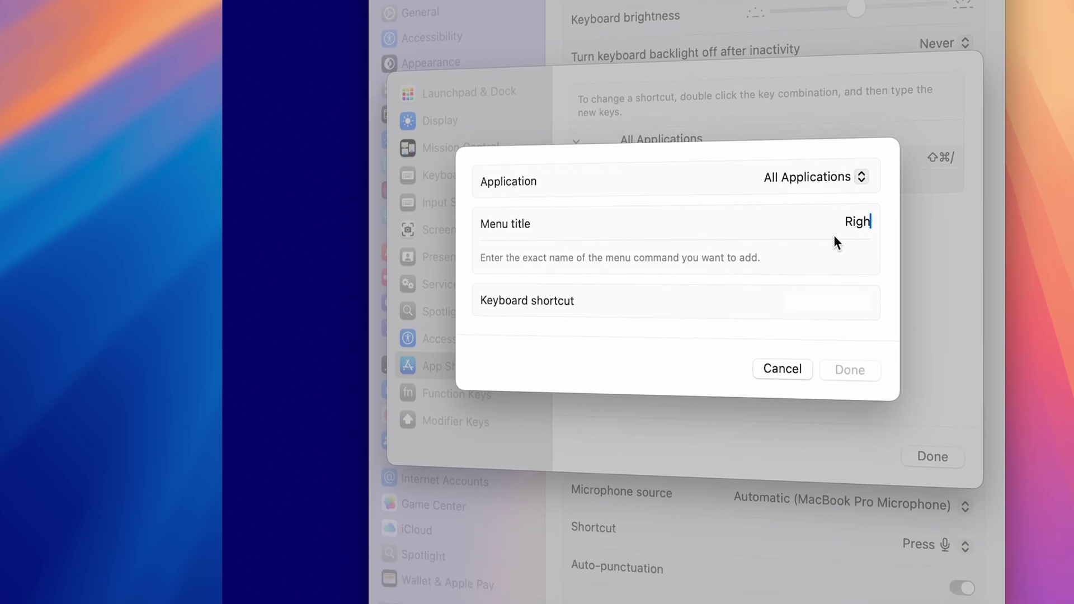
type("t")
left_click(831, 307)
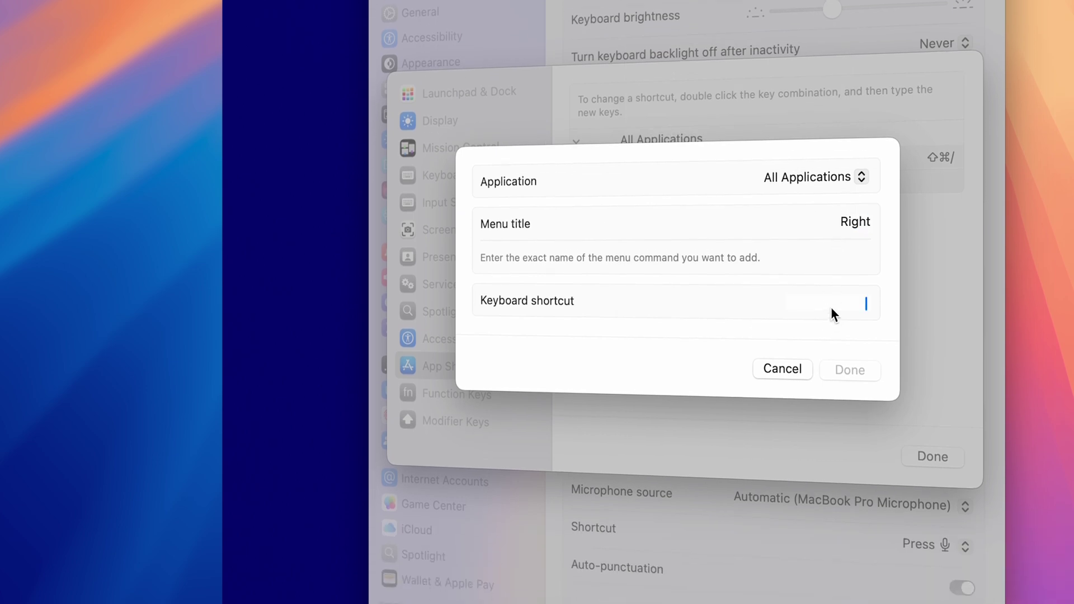
key("super+Right")
left_click(869, 374)
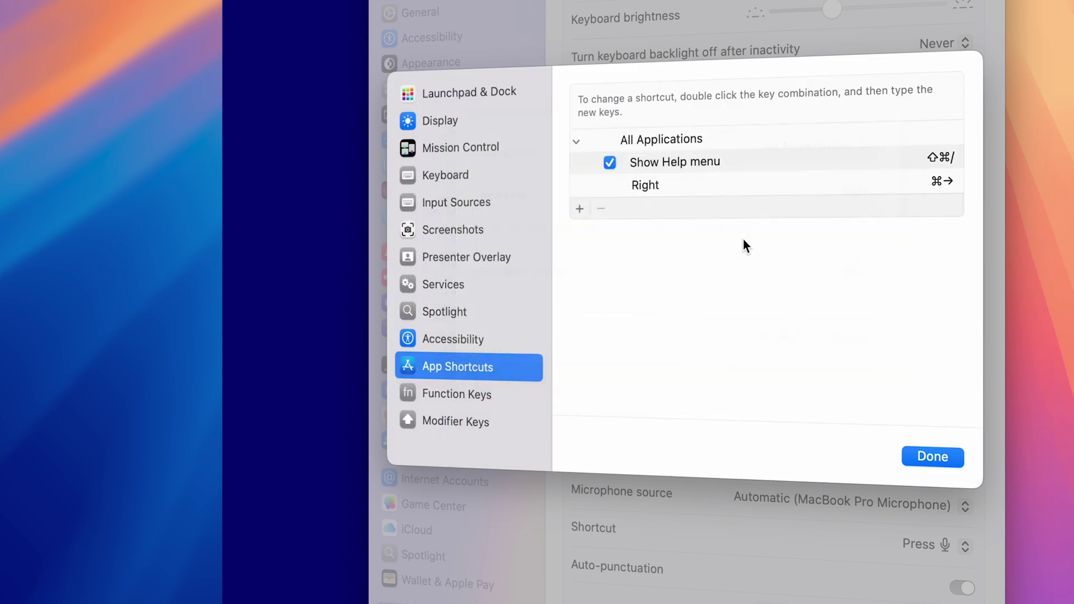
left_click(579, 209)
type("L")
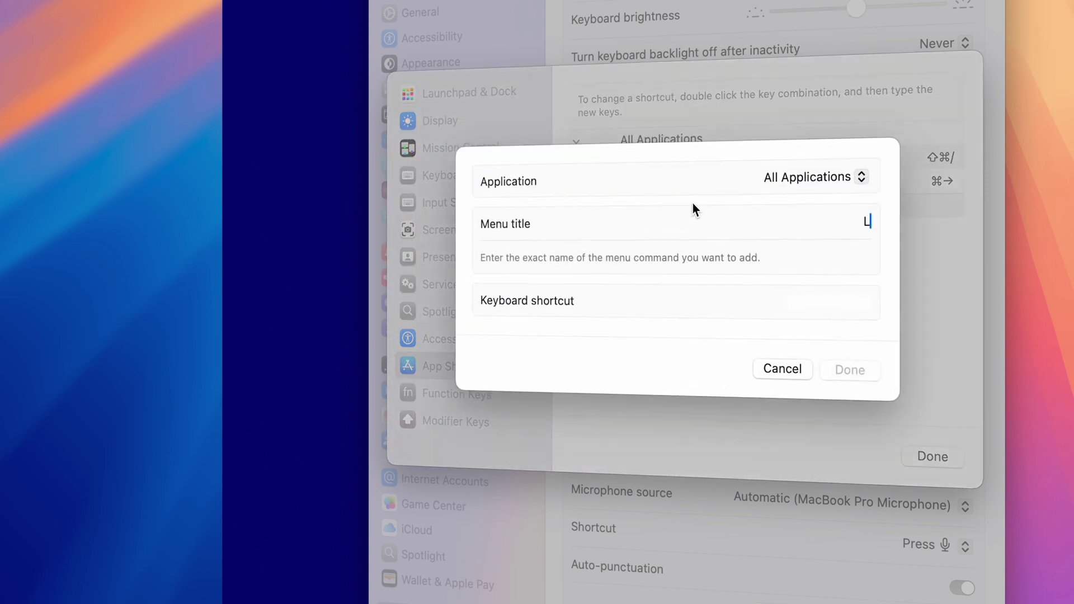
type("eft")
left_click(869, 374)
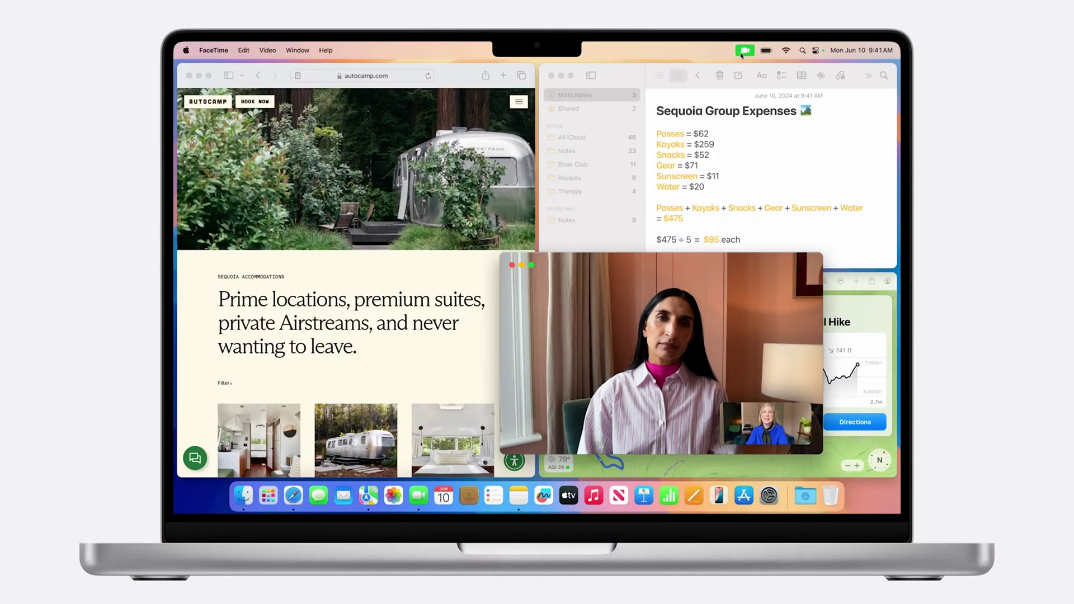
Bring up the FaceTime video panel from the green camera icon in the menu bar
left_click(744, 51)
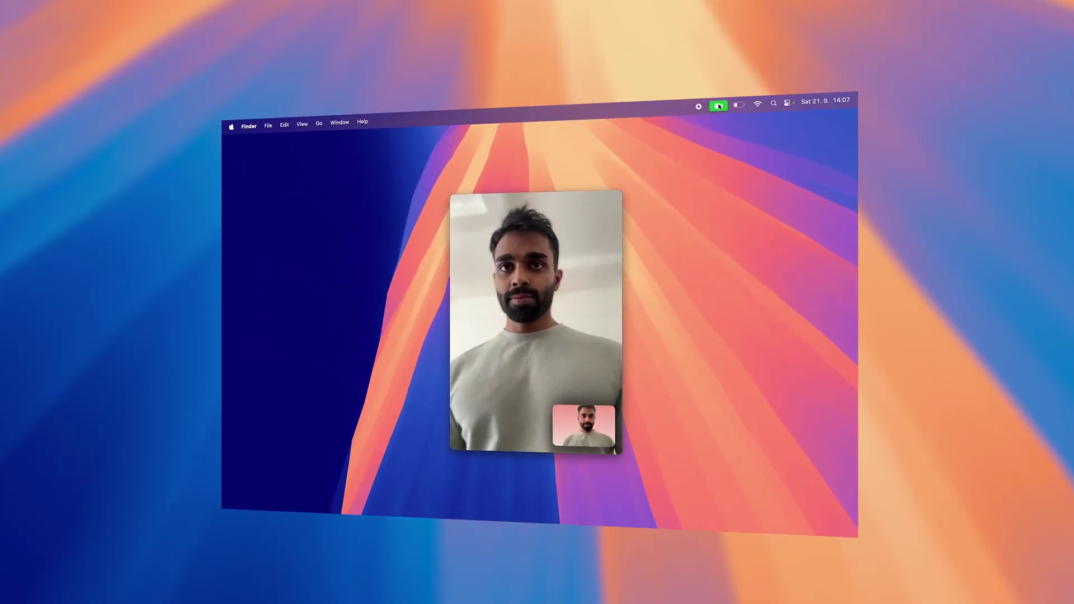
Show the call's video effects and the Share a Window or Entire Screen bar
left_click(719, 106)
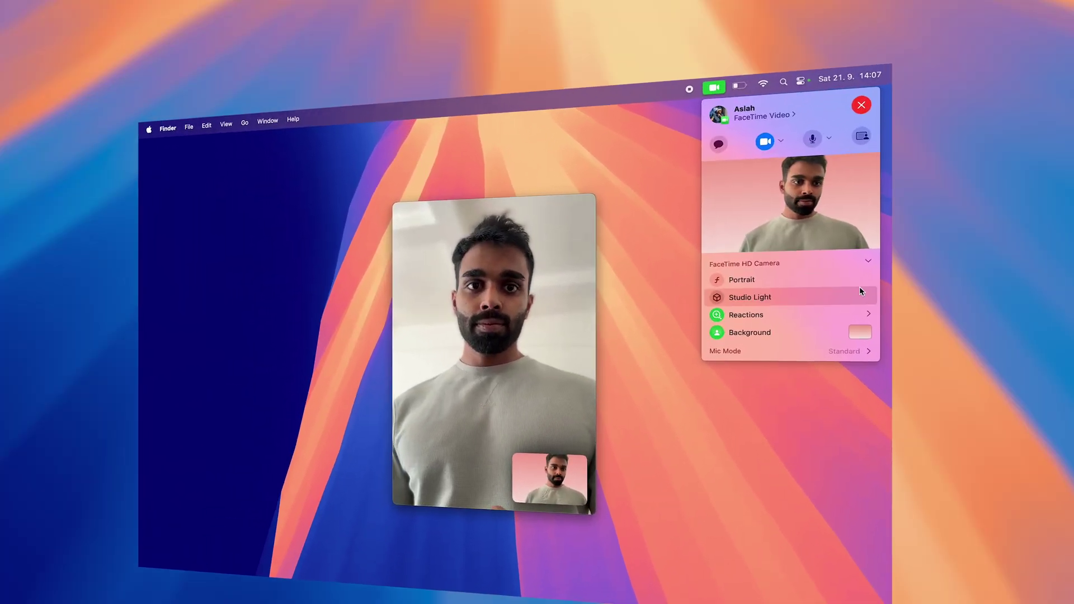
left_click(862, 136)
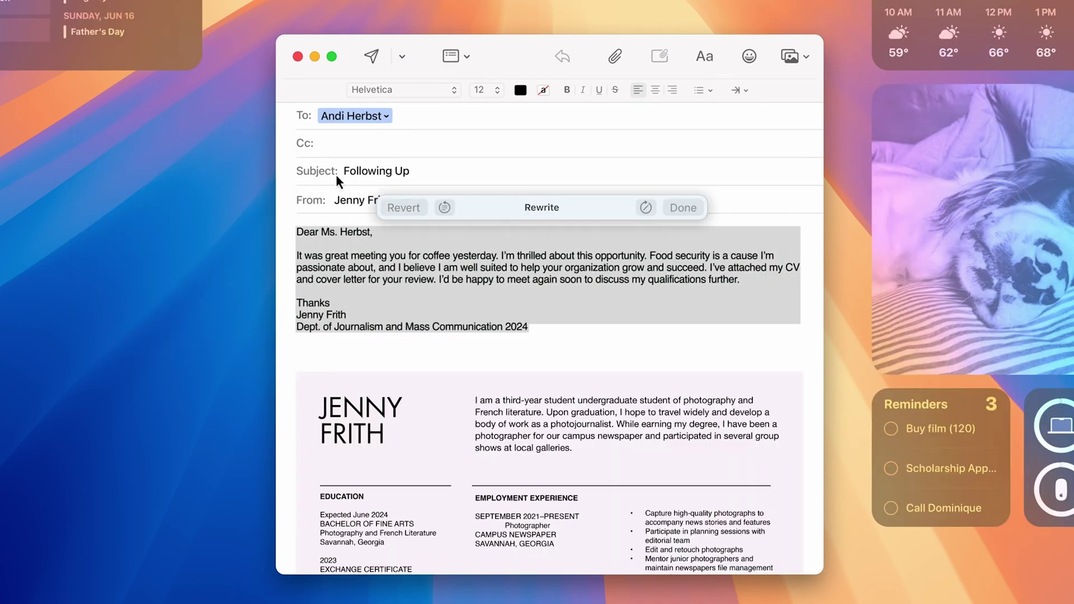
Try Rewrite and Proofread on the Q1 sales email body, then replace it with Key Points
left_click(644, 208)
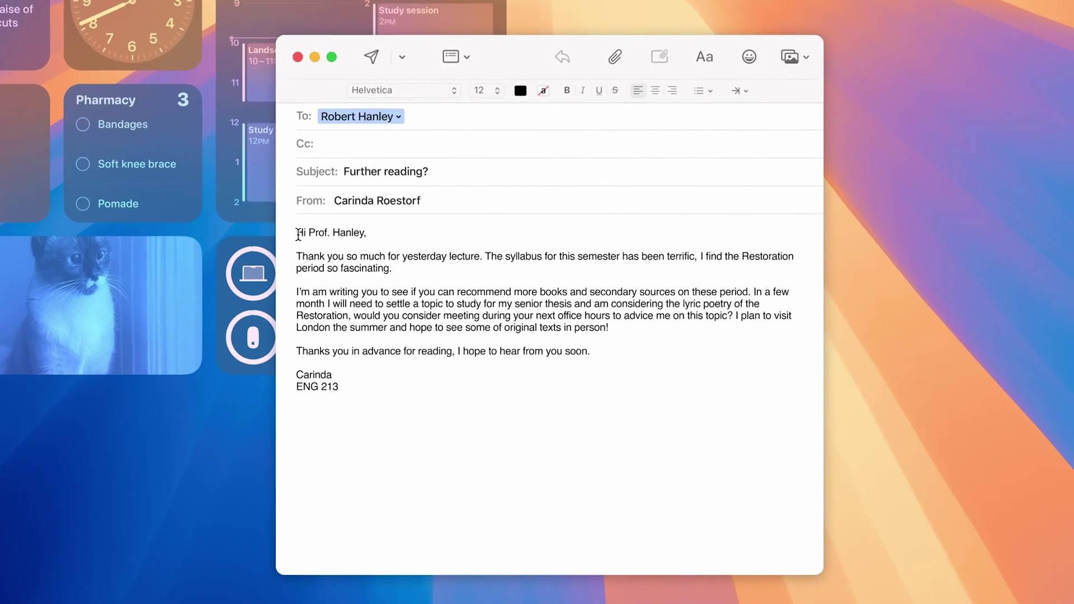
left_click_drag(296, 228, 358, 370)
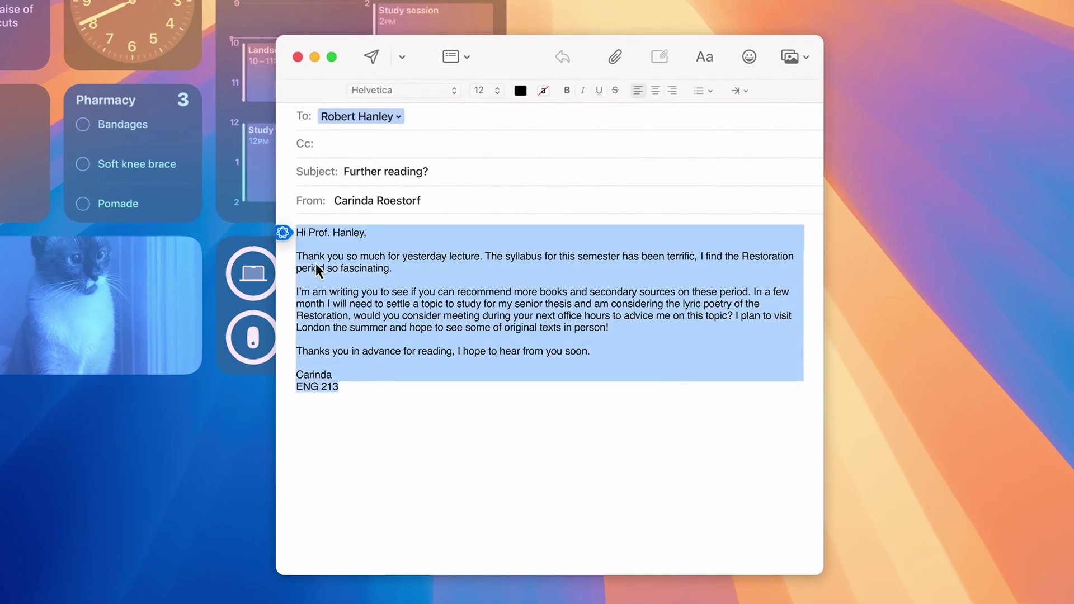
left_click(284, 234)
left_click(135, 185)
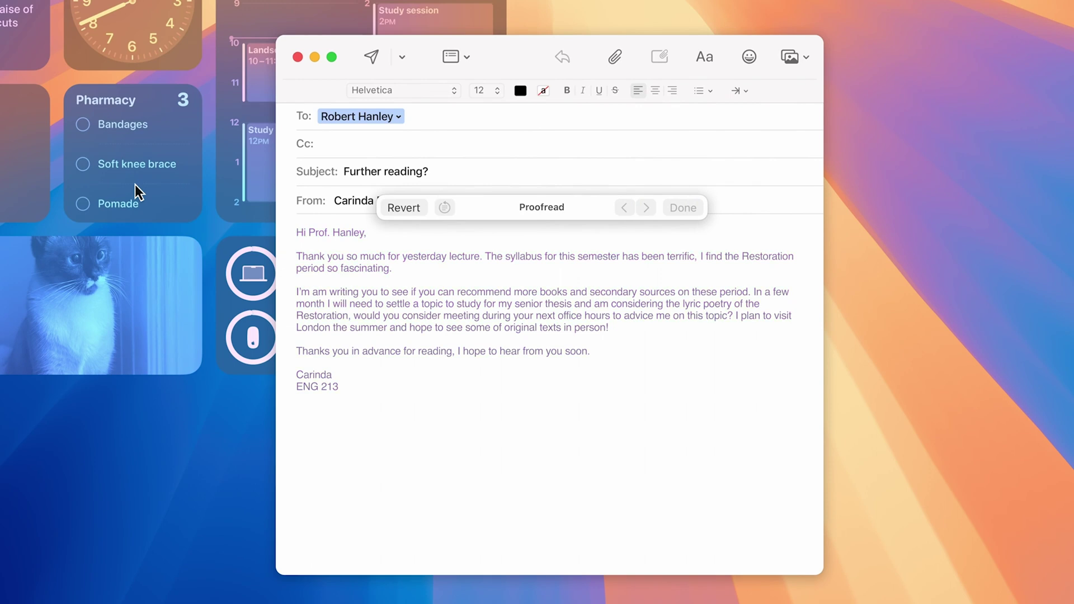
left_click(649, 209)
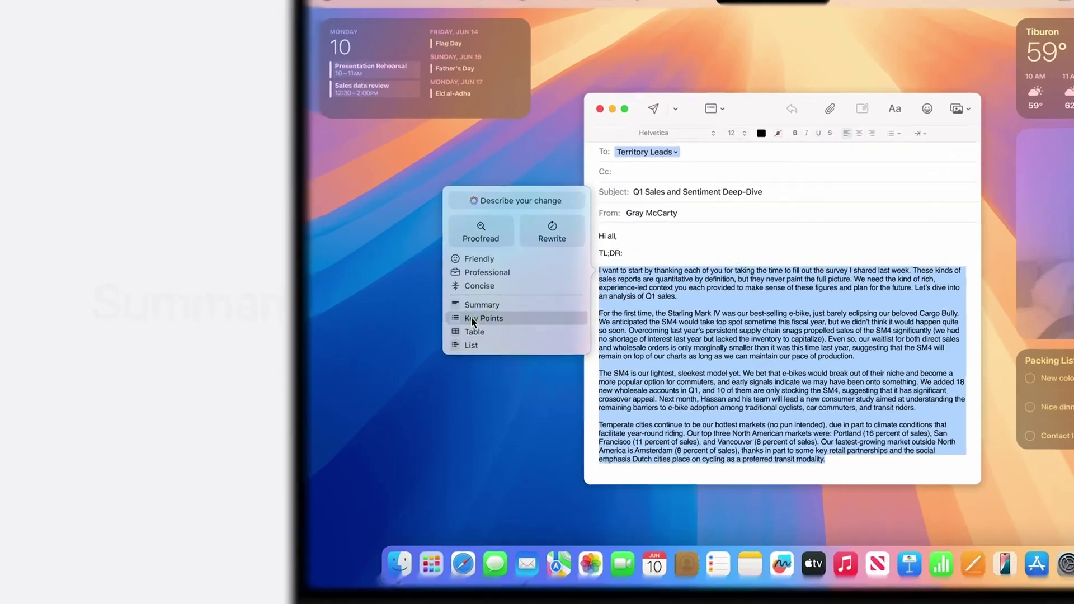
left_click(590, 302)
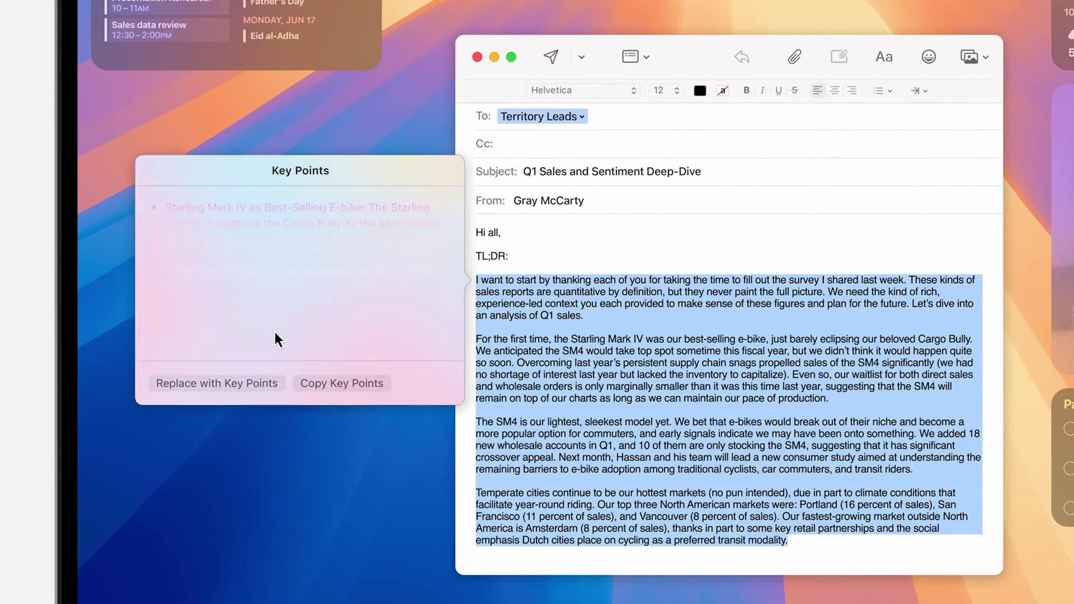
left_click(225, 385)
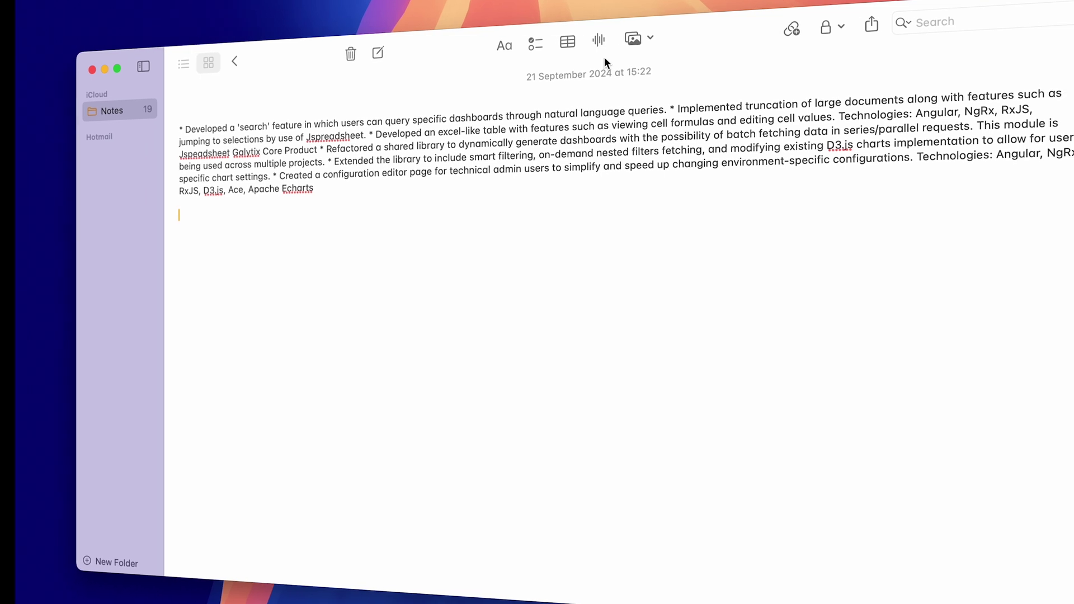
Record and pause an audio clip in the note, then highlight the résumé text in purple
left_click(599, 44)
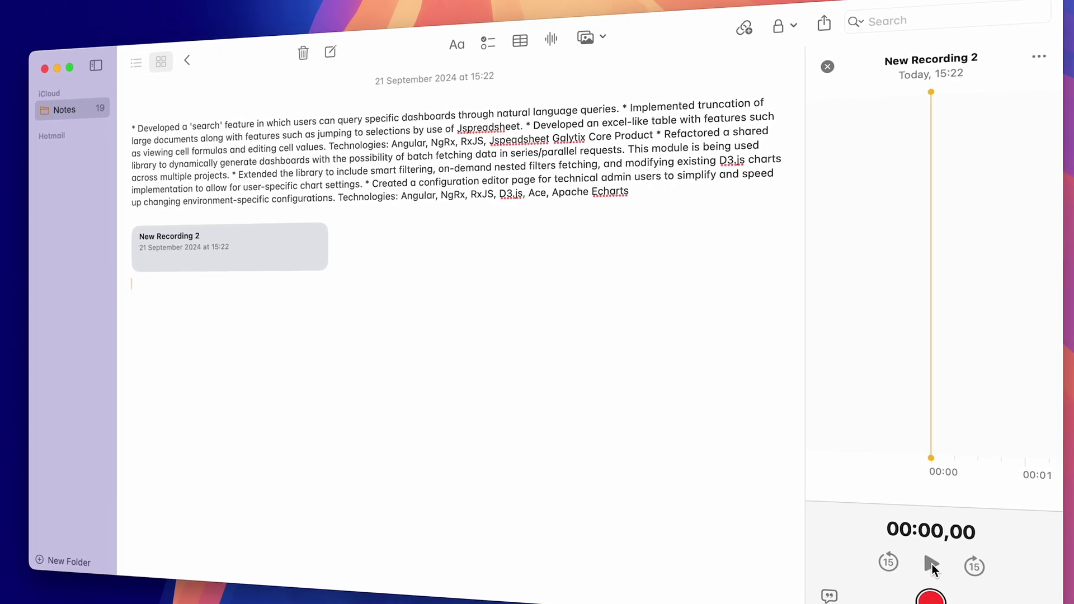
left_click(924, 598)
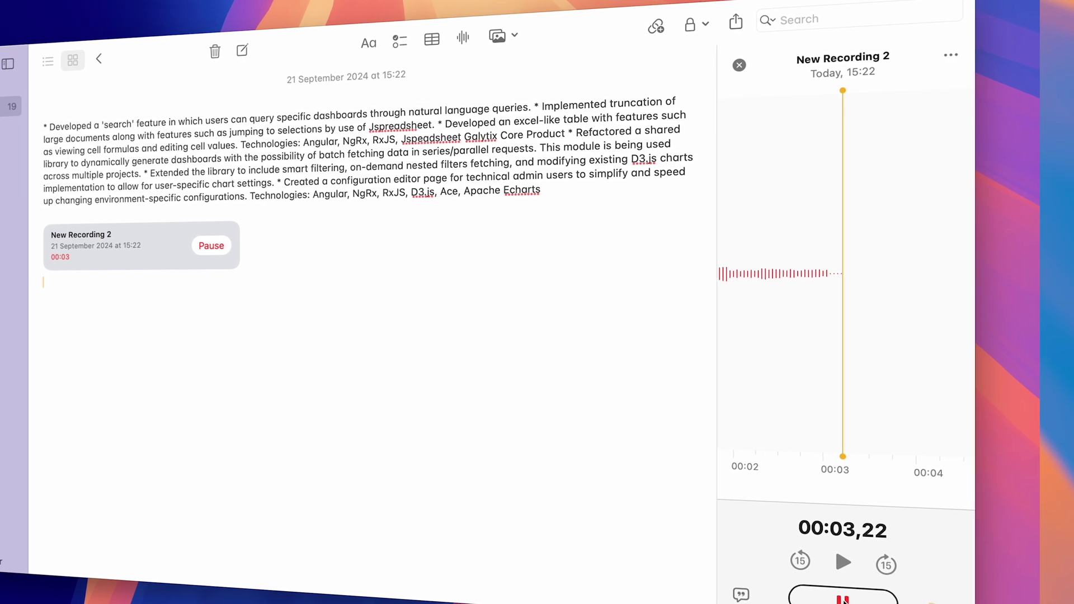
left_click(824, 597)
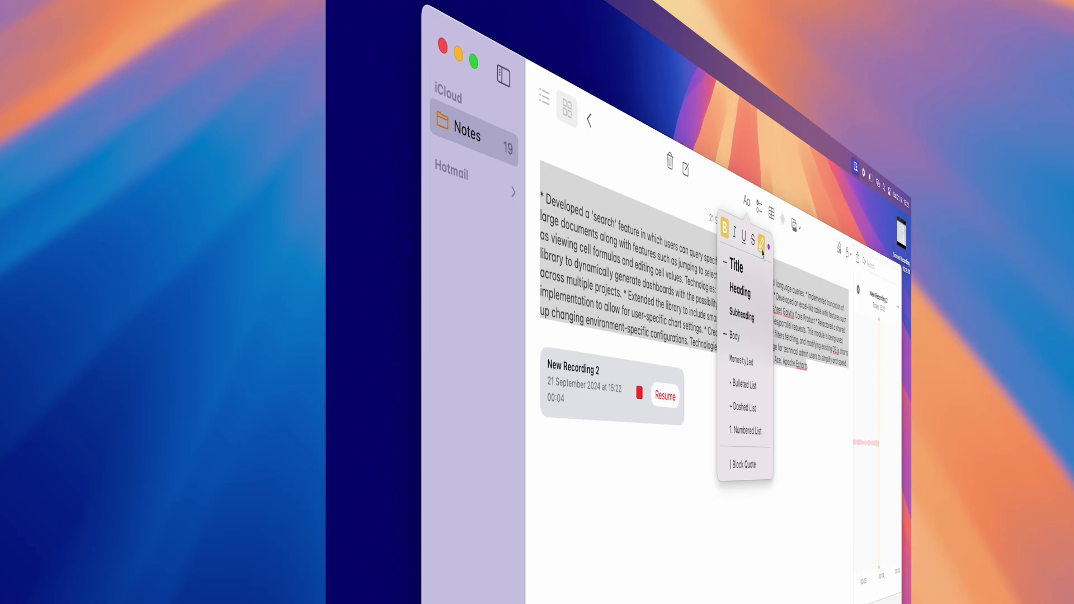
left_click(690, 238)
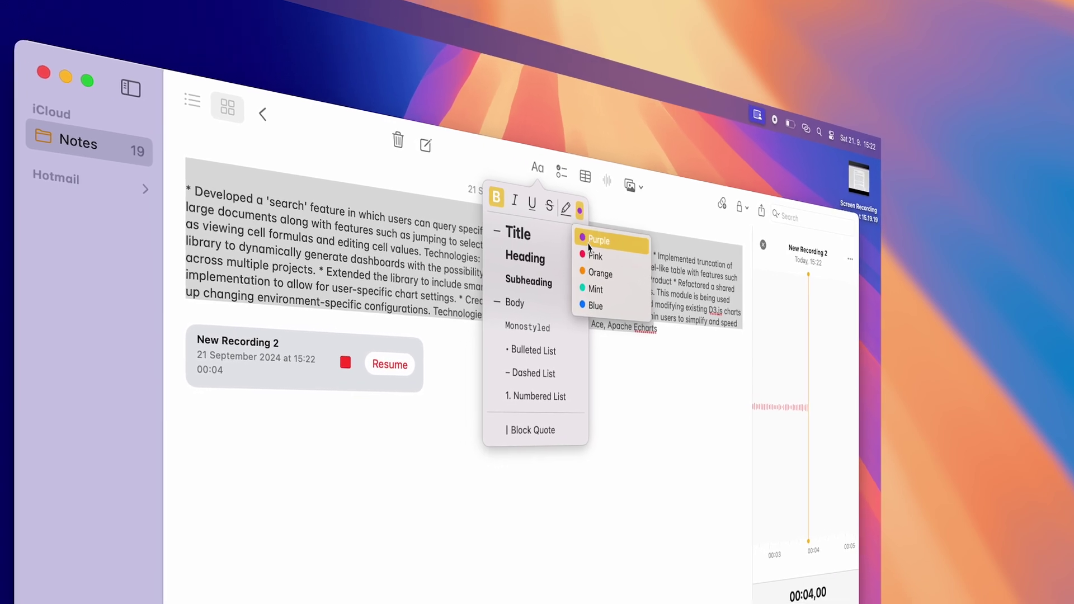
left_click(618, 262)
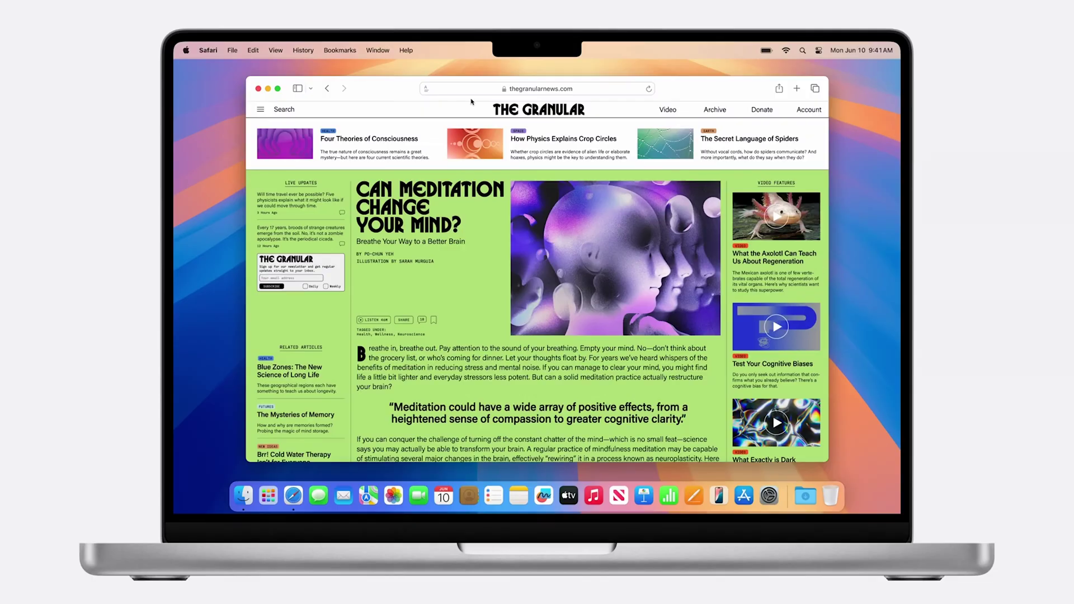
Read the meditation article's summary in the page menu, then toggle Reader view off and back on
left_click(425, 90)
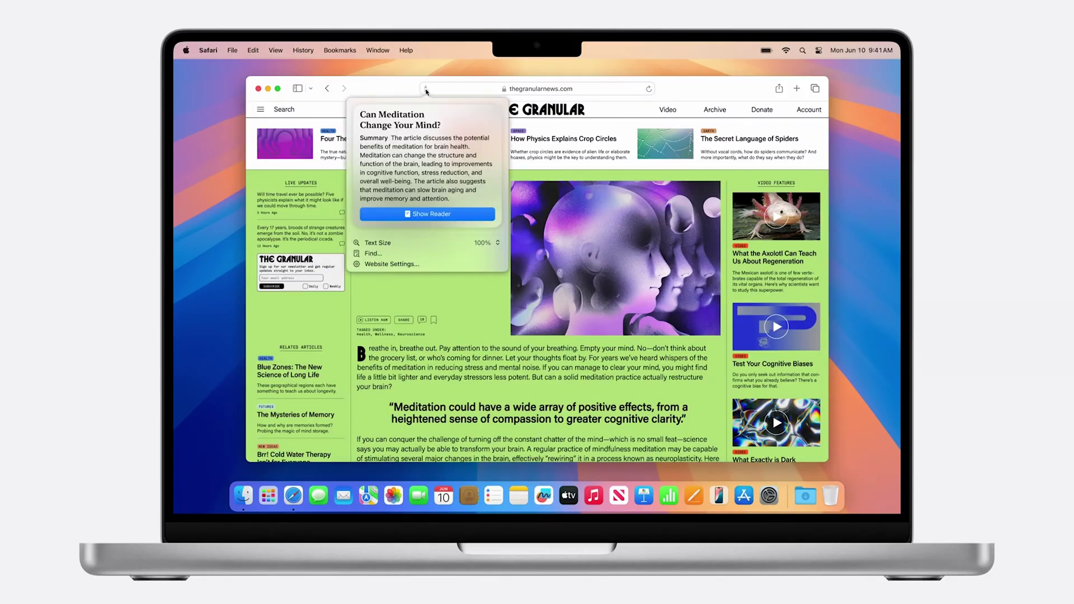
left_click(413, 215)
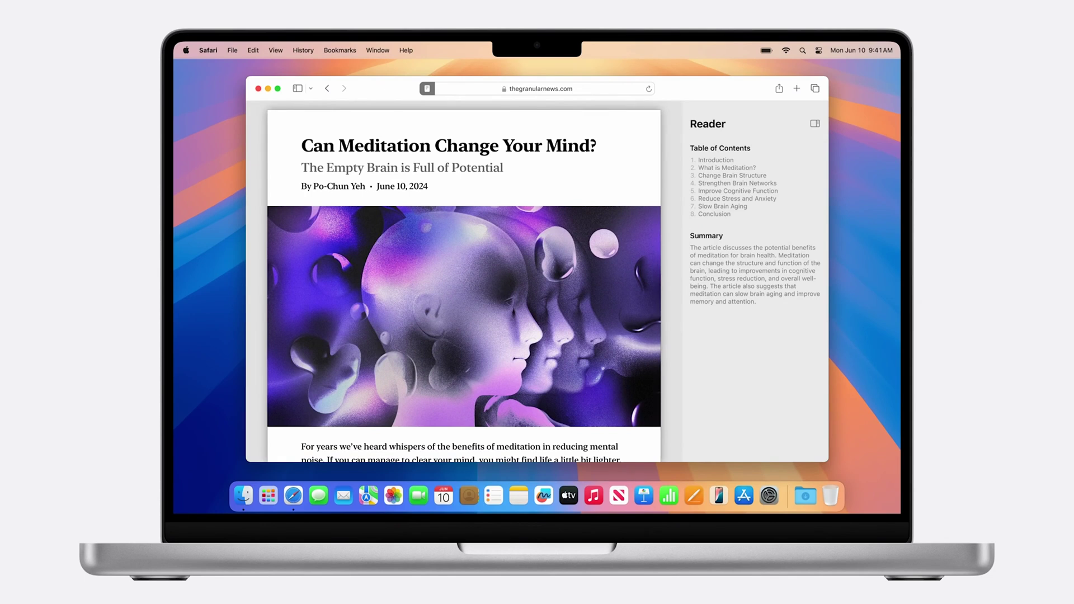
key("super+shift+r")
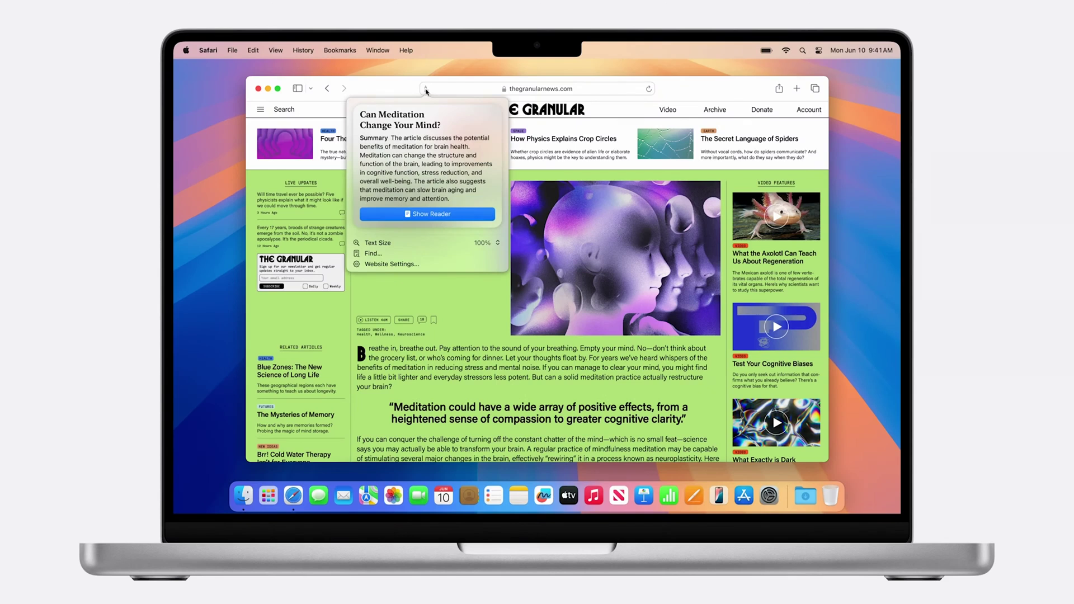
left_click(412, 215)
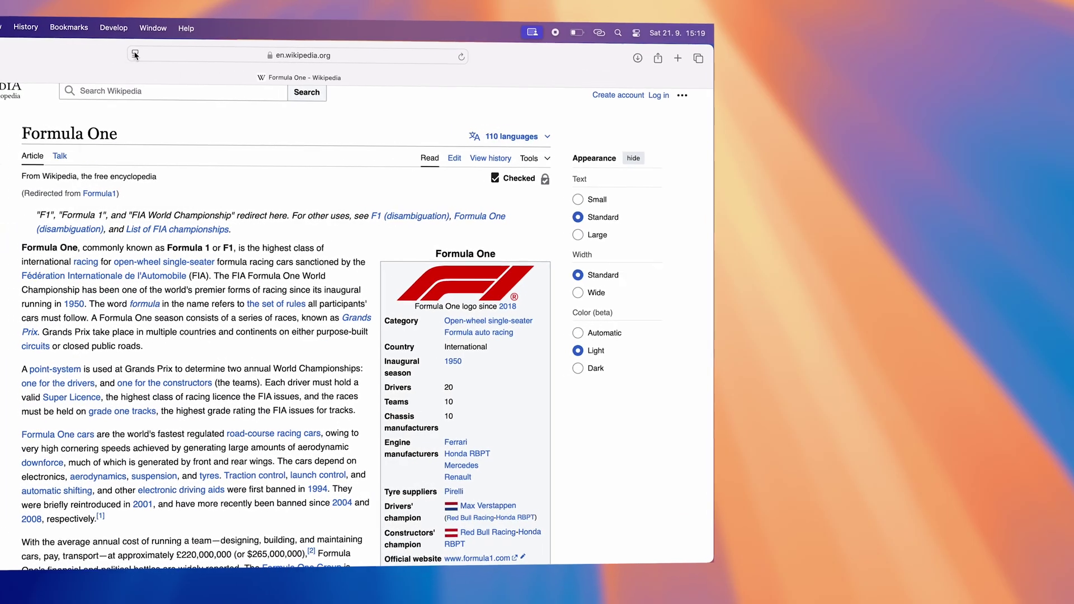
Start Hide Distracting Items on the Formula One page and dismiss its explanation notice
left_click(135, 54)
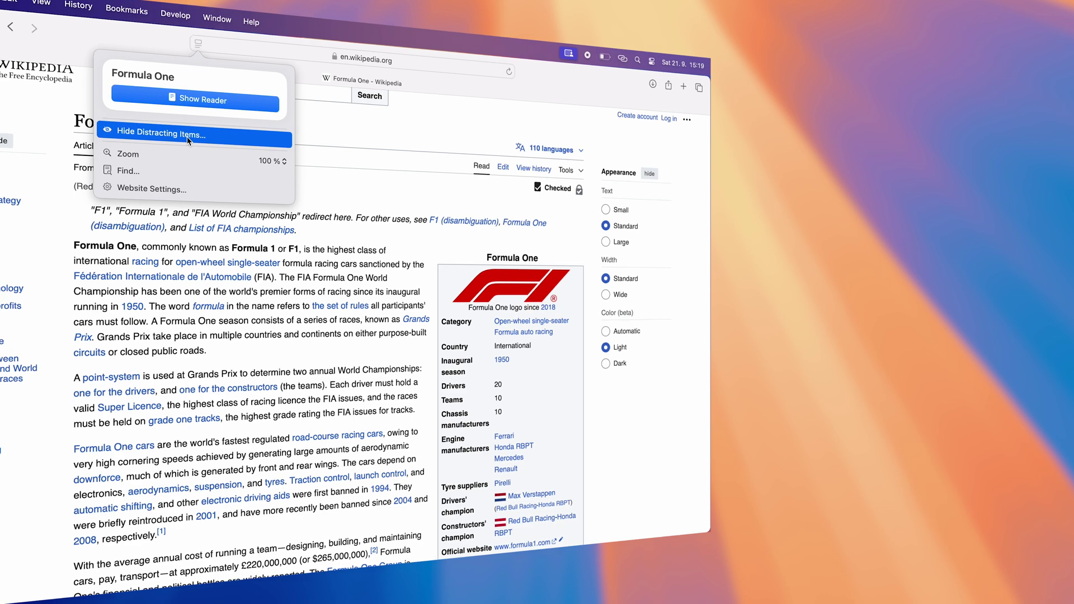
left_click(189, 141)
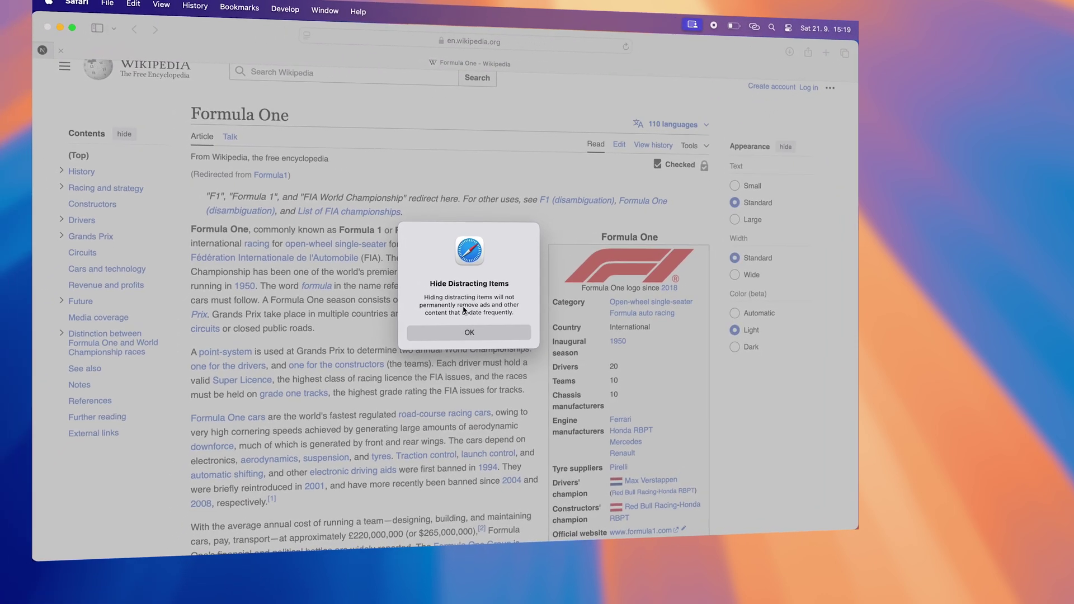
left_click_drag(459, 305, 515, 311)
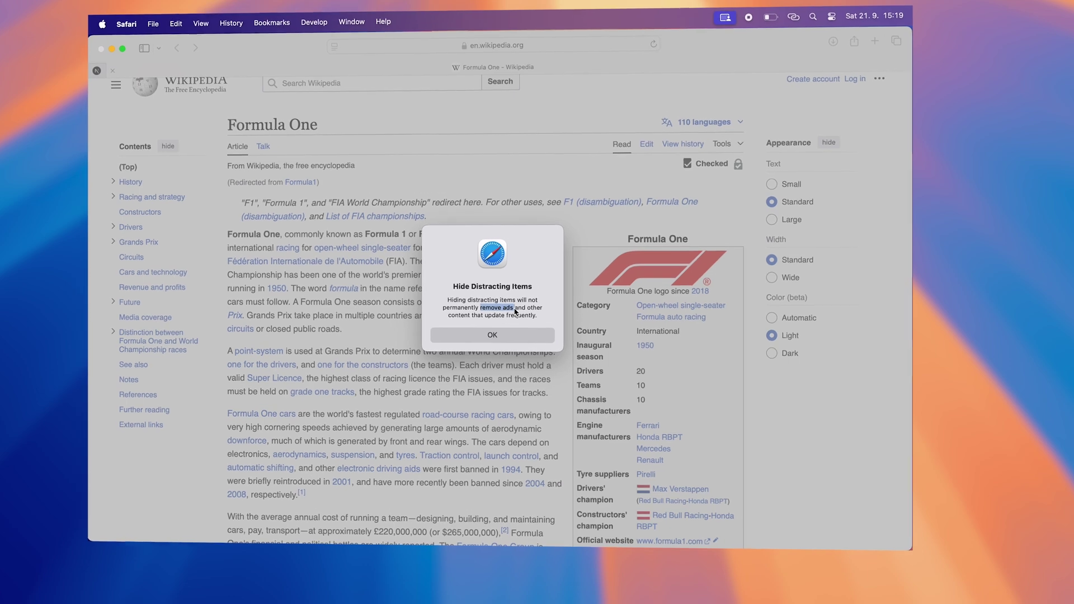
left_click(520, 371)
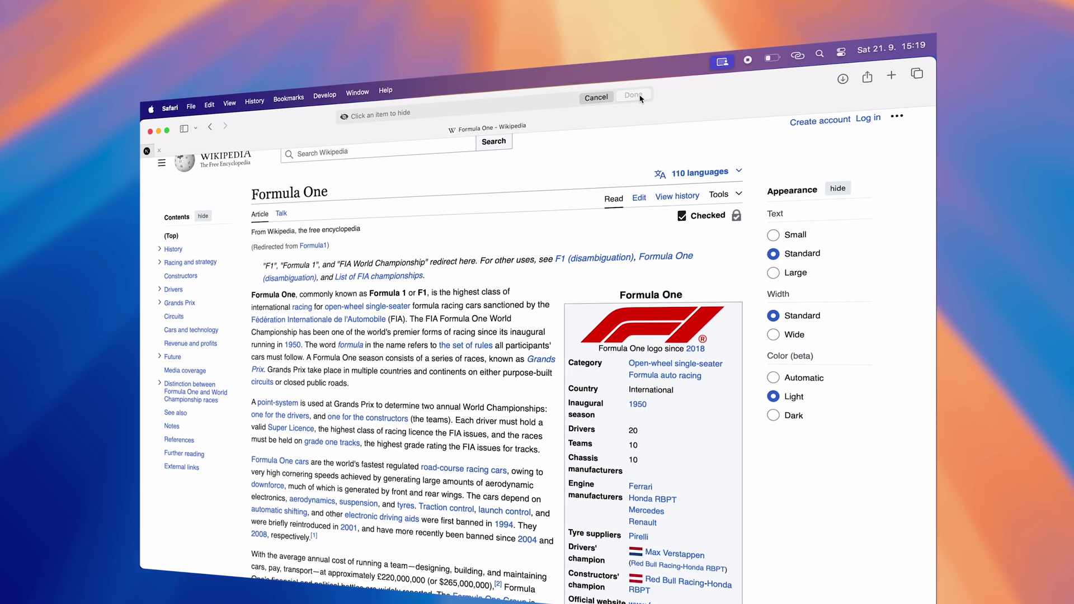
scroll(716, 364, "down", 1)
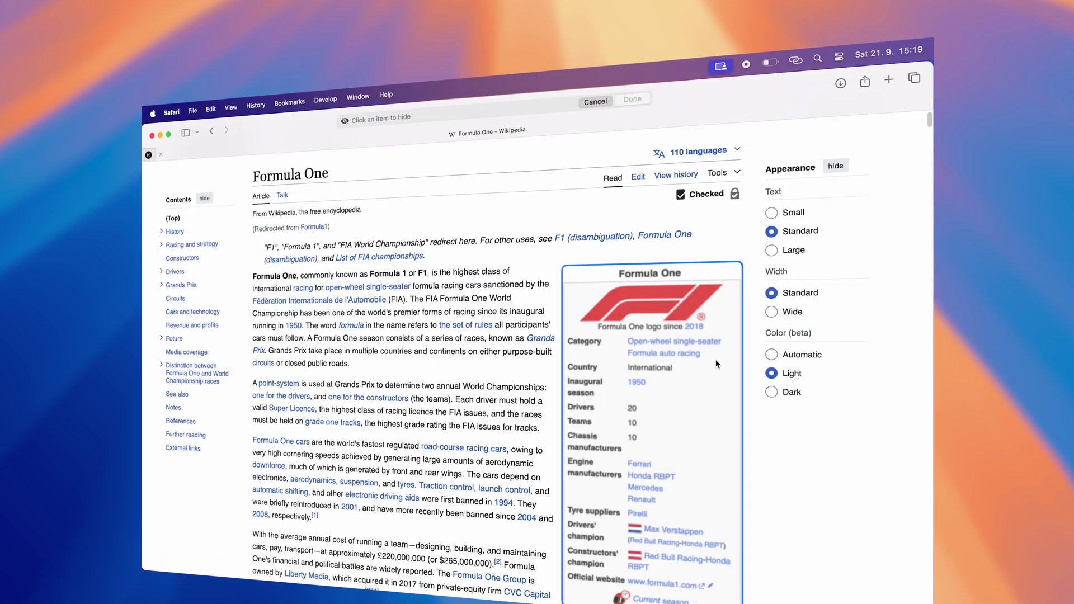